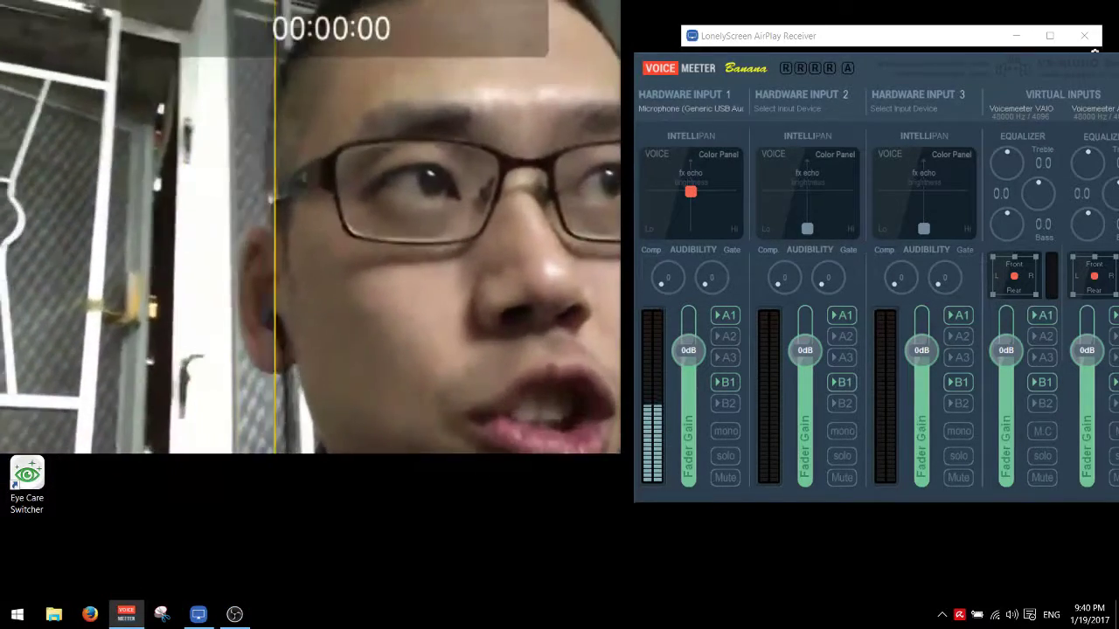
- Launch Pedalboard2 from its program folder, opening an empty patch beside Voicemeeter Banana
left_click(54, 614)
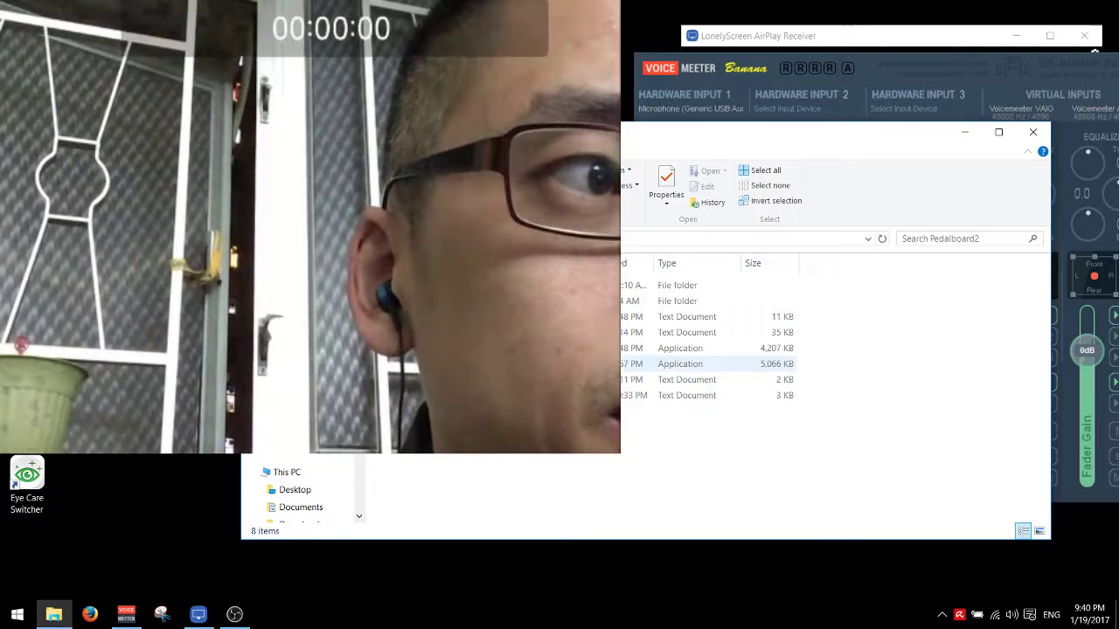
double_click(691, 363)
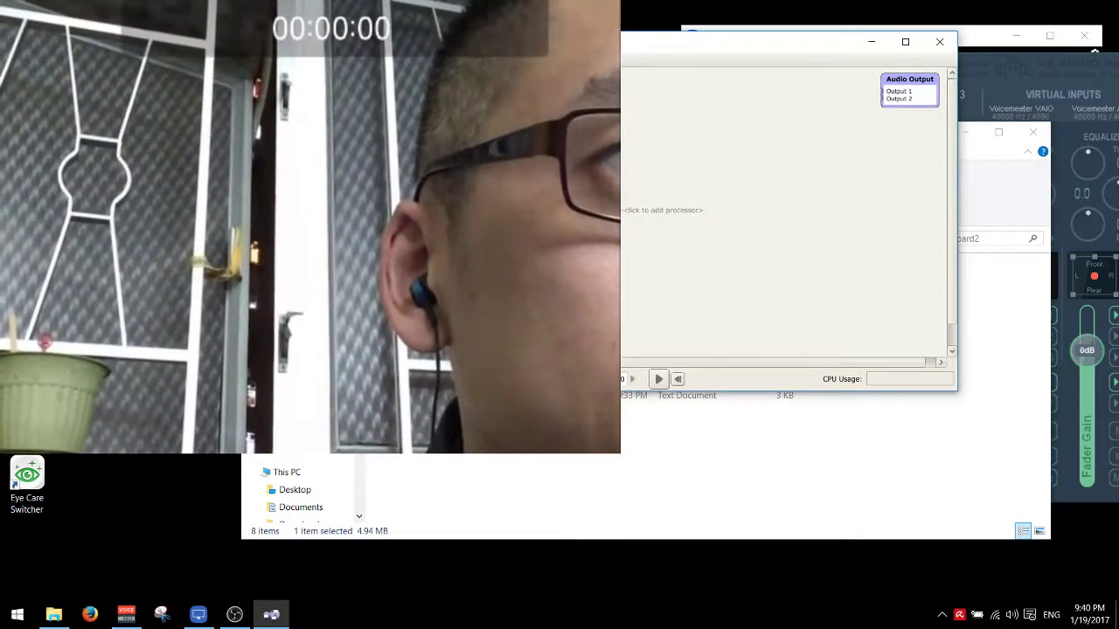
- Load a saved .pdl voice profile patch from the VoiceProfile folder (GForm into Audio Output)
key("ctrl+o")
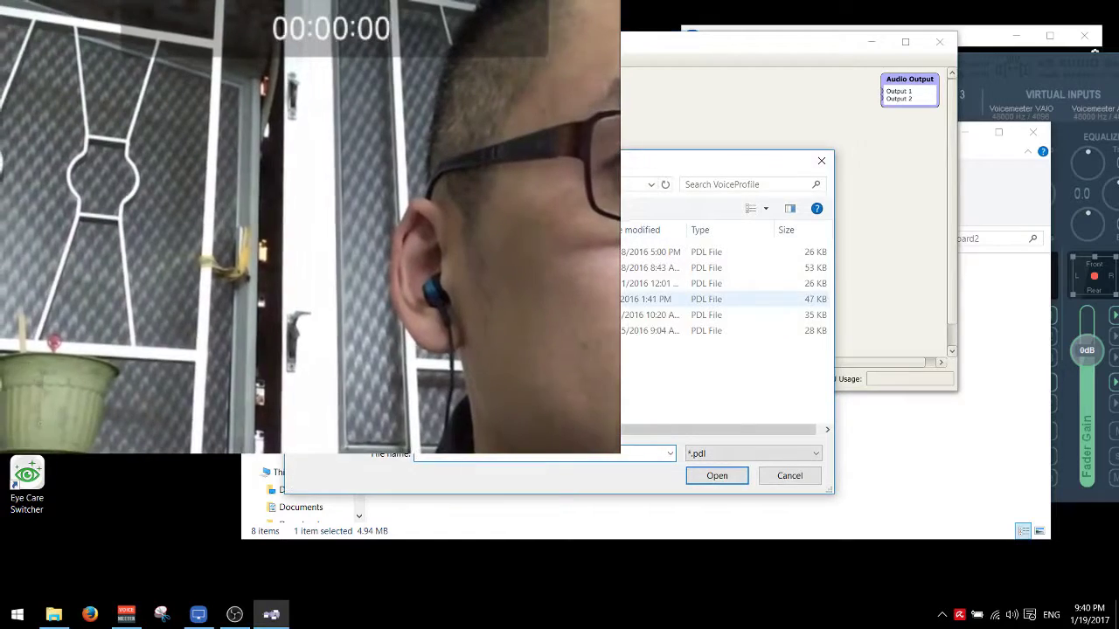
double_click(647, 330)
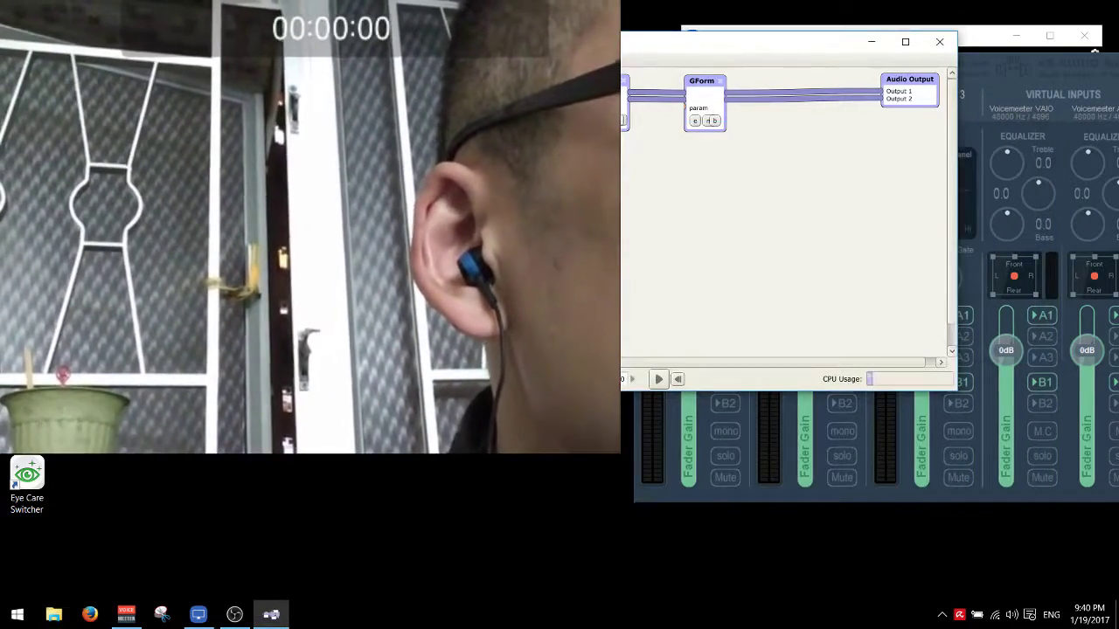
- Bring Voicemeeter Banana forward, shift it left to show the outputs, and close Firefox
left_click(126, 613)
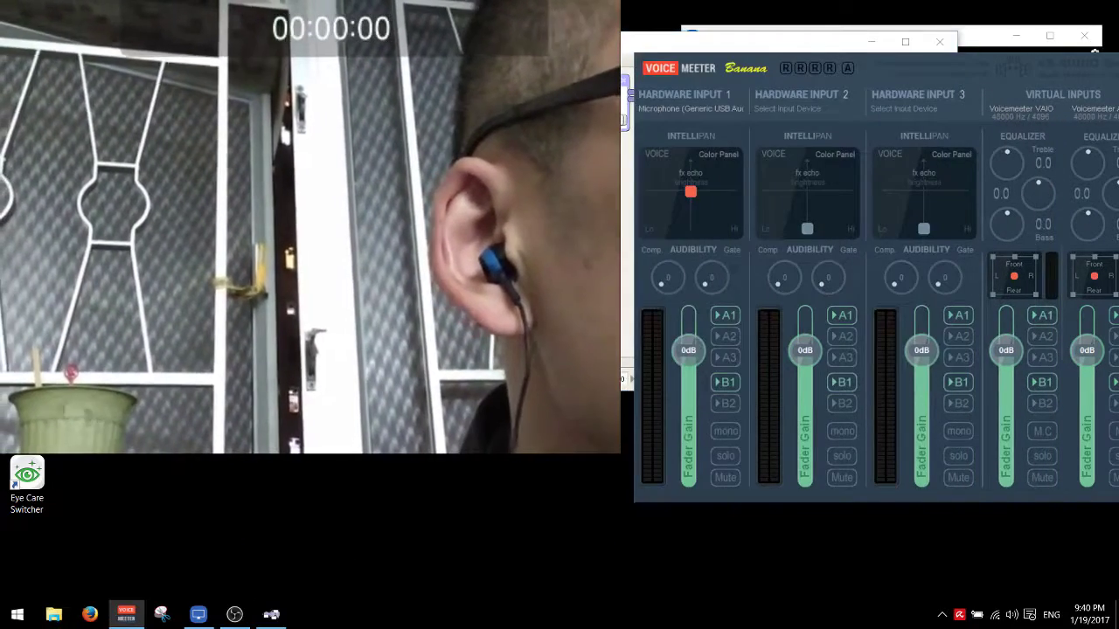
left_click_drag(874, 68, 638, 70)
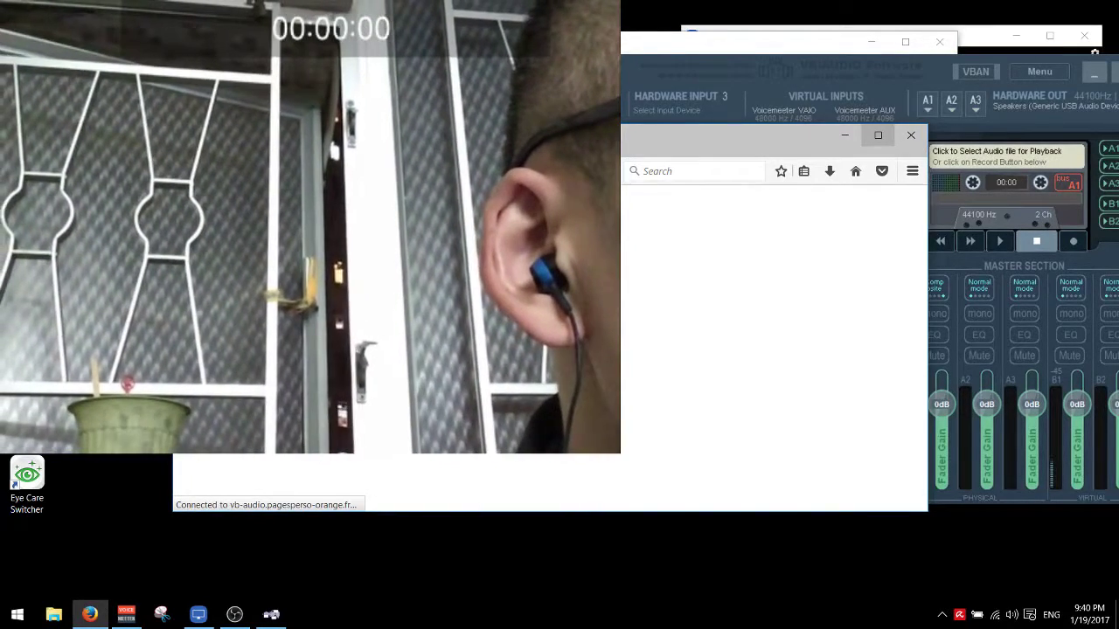
left_click(911, 134)
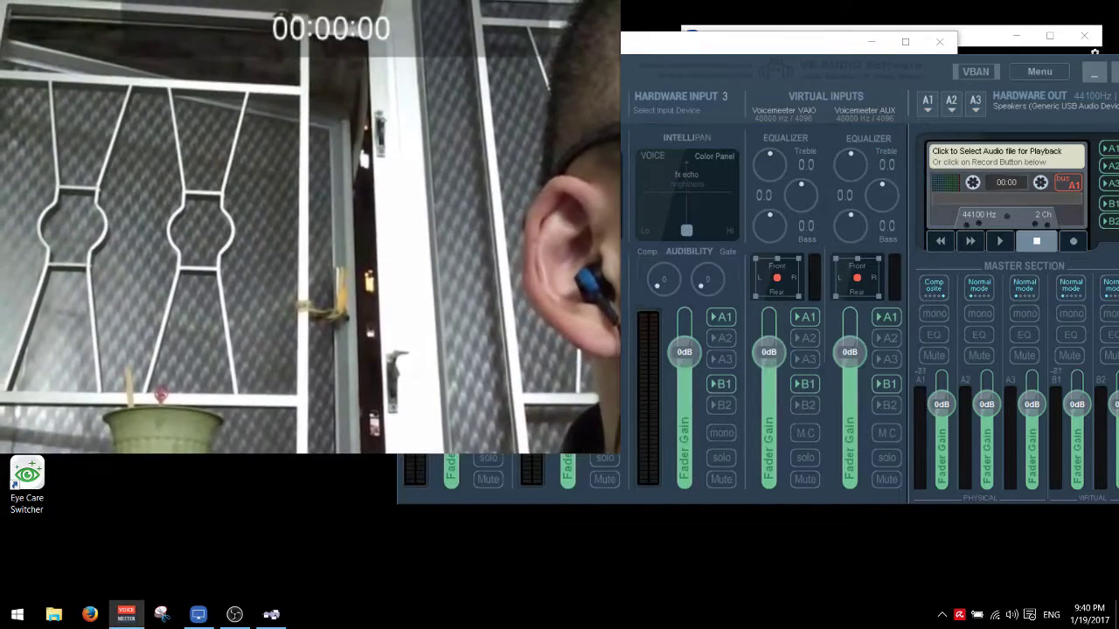
- Keep hardware output A1 on the WDM Generic USB Audio Device speakers
left_click(928, 105)
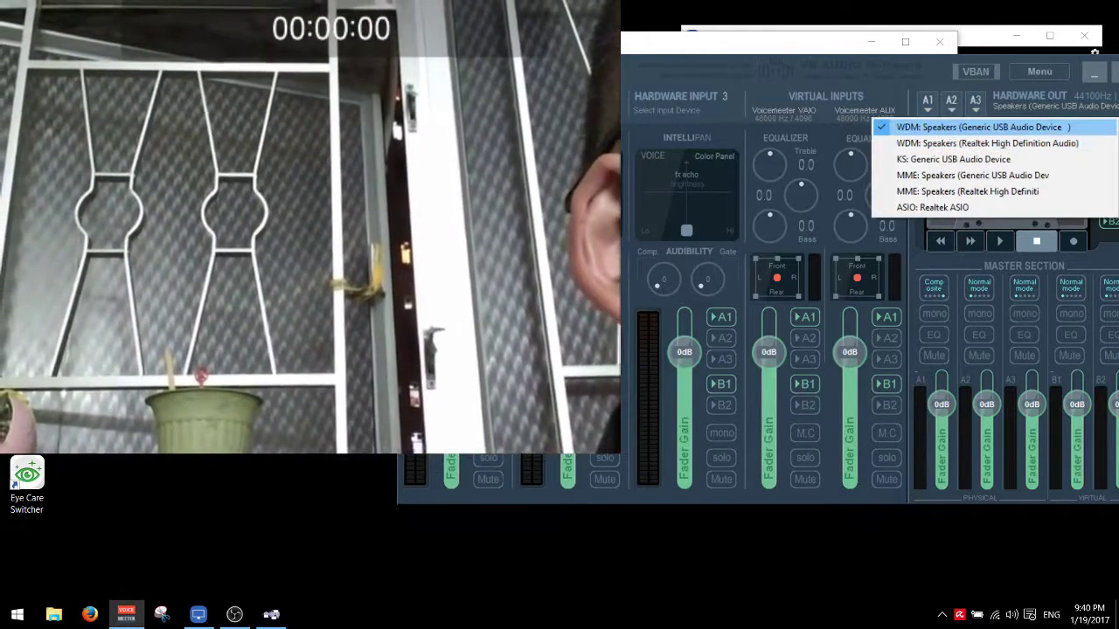
left_click(979, 127)
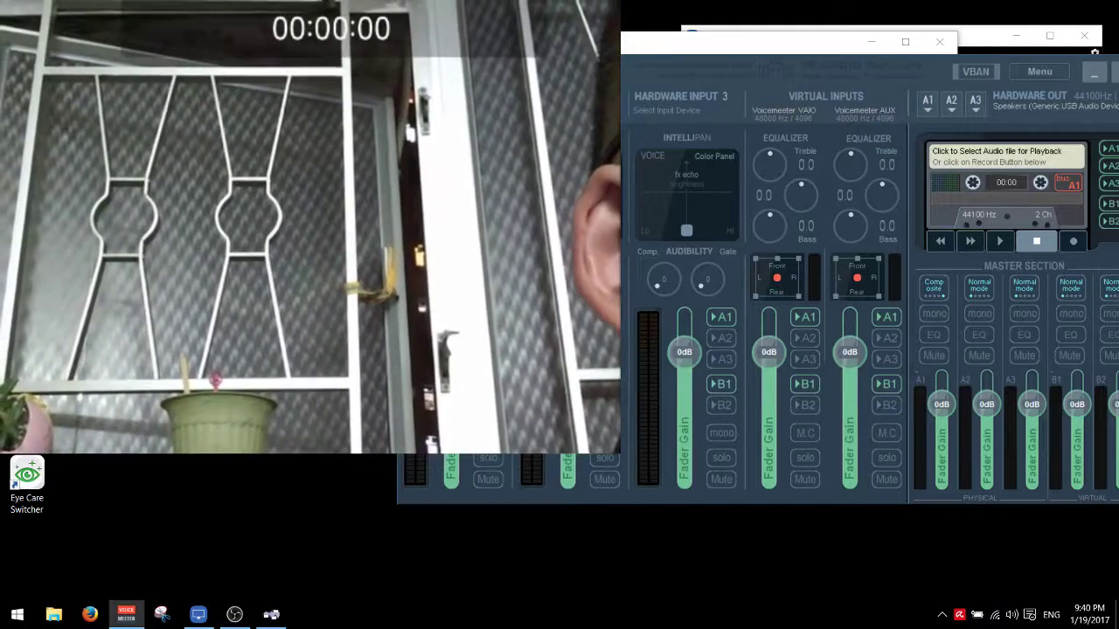
left_click(651, 131)
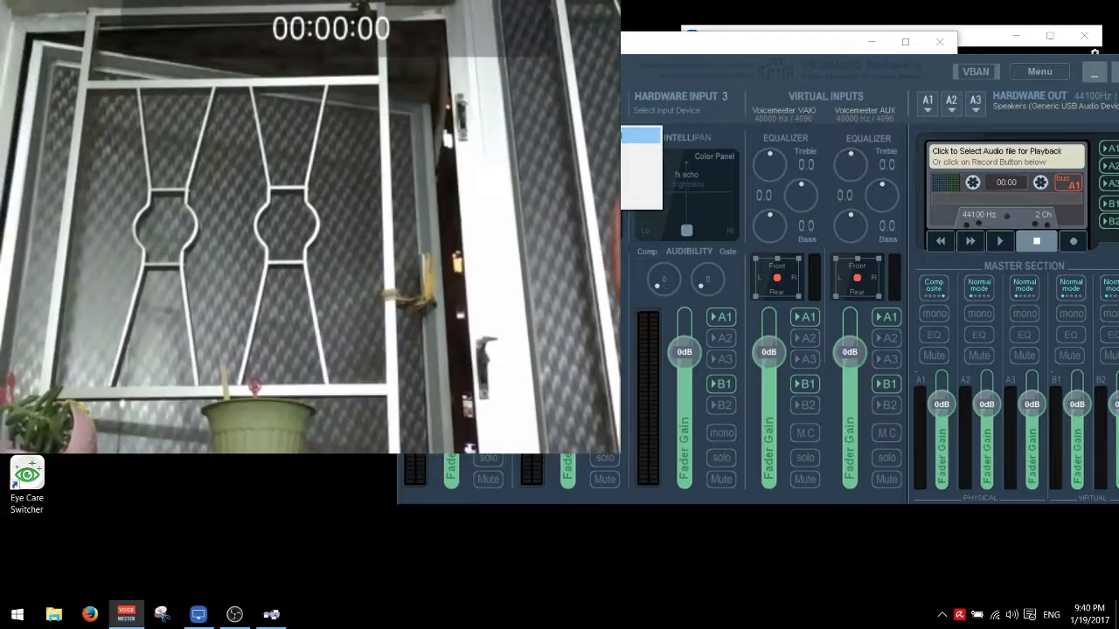
key("Escape")
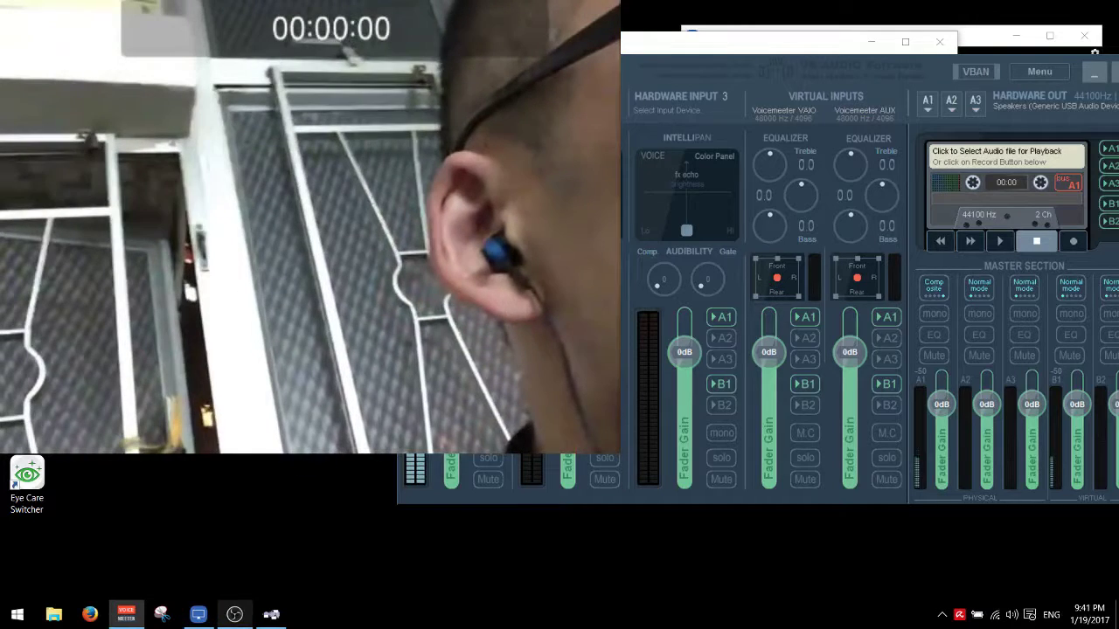
- Bring the Pedalboard2 GGate-to-GForm patch window back in front of the mixer
left_click(235, 614)
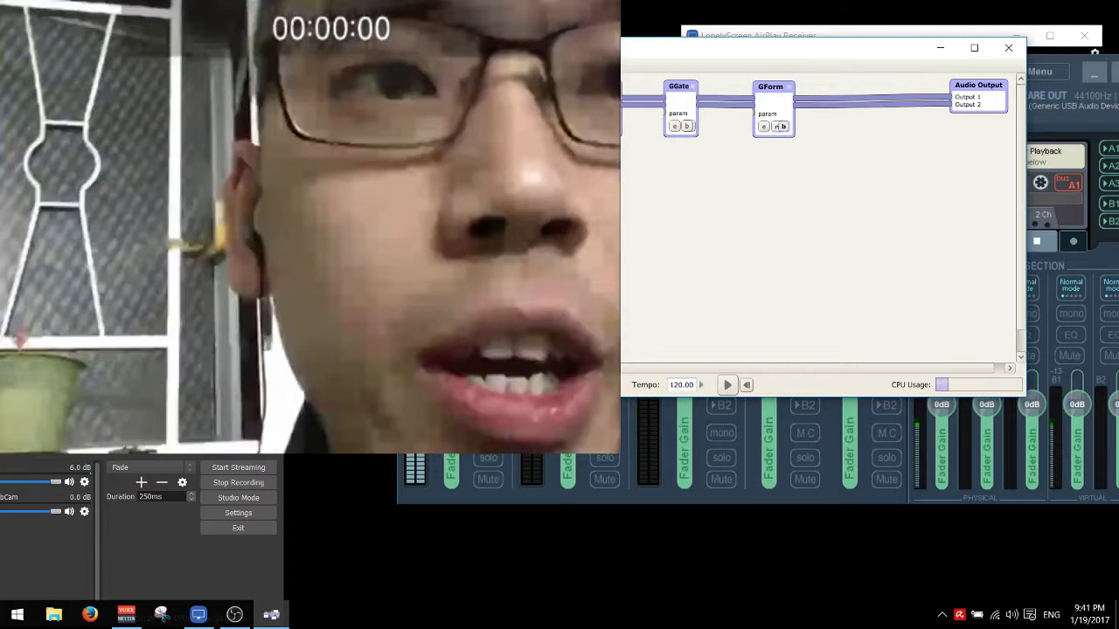
left_click(271, 615)
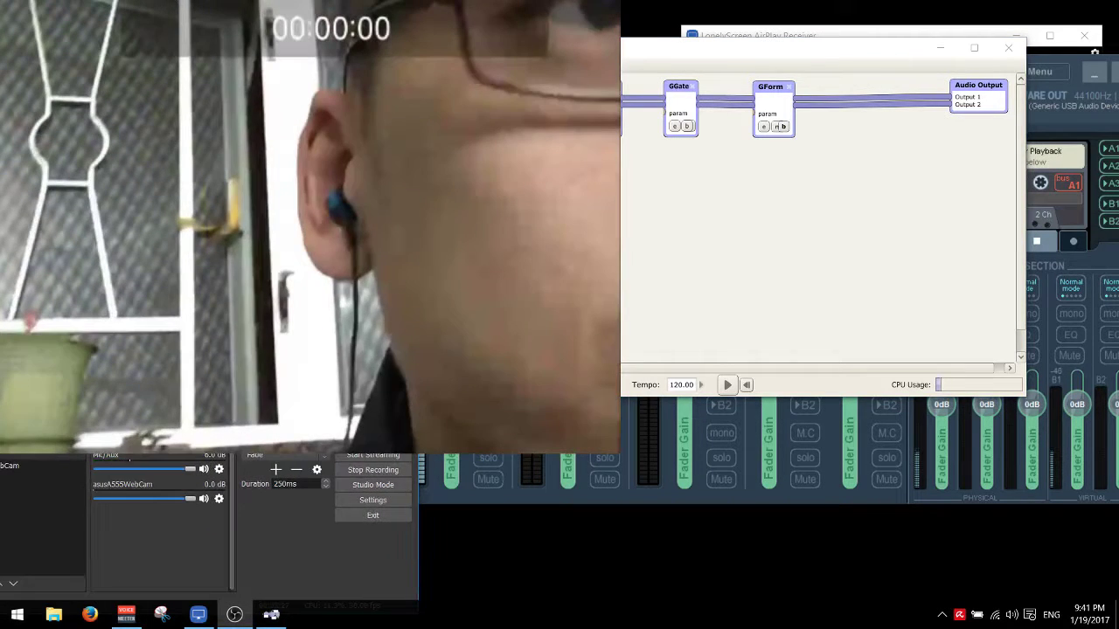